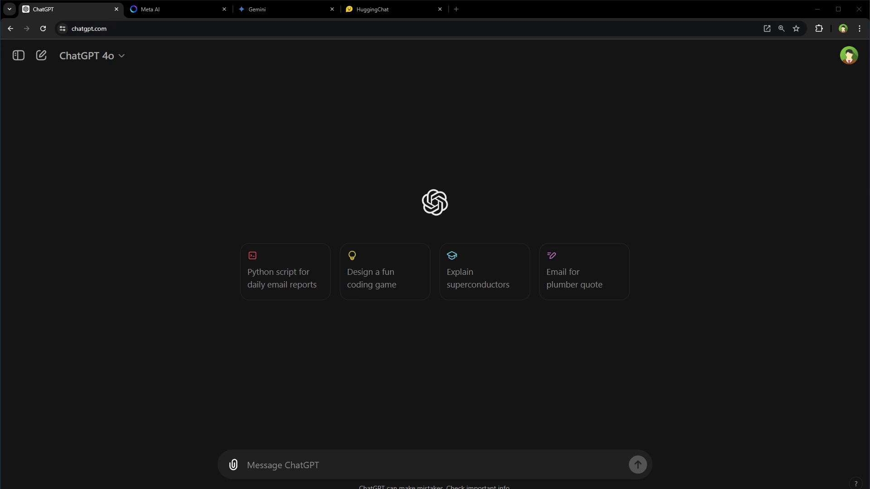
Switch between the Meta AI, Gemini and HuggingChat browser tabs.
{"action": "key", "text": "ctrl+Tab"}
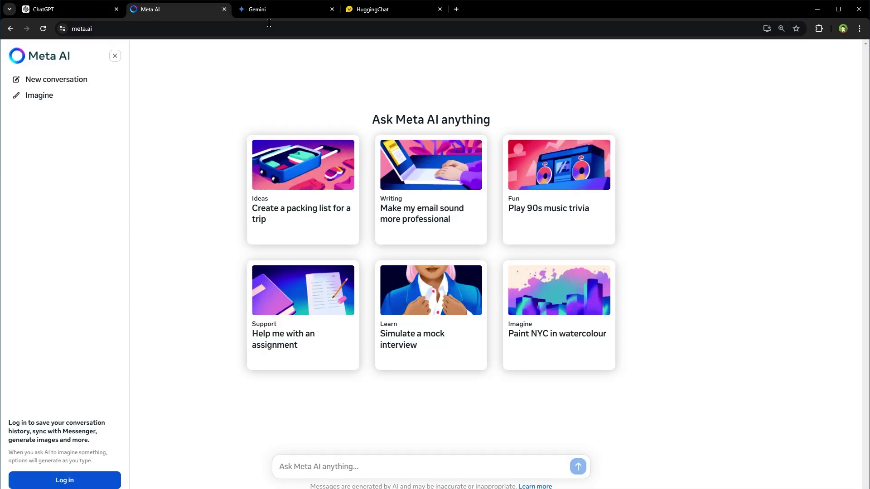
{"action": "left_click", "coordinate": [283, 10]}
{"action": "left_click", "coordinate": [363, 7]}
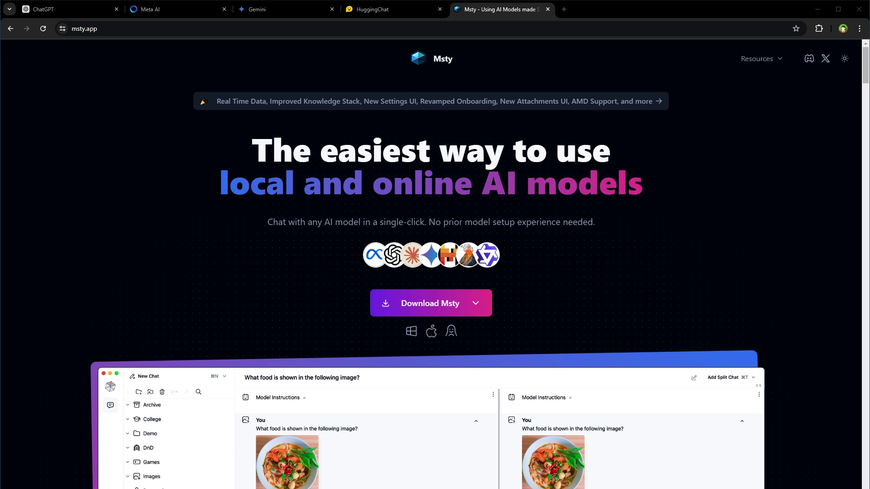
Highlight the hero subtitle, the Offline-First heading and the Parallel Multiverse Chats paragraph.
{"action": "left_click_drag", "start_coordinate": [267, 222], "coordinate": [723, 224]}
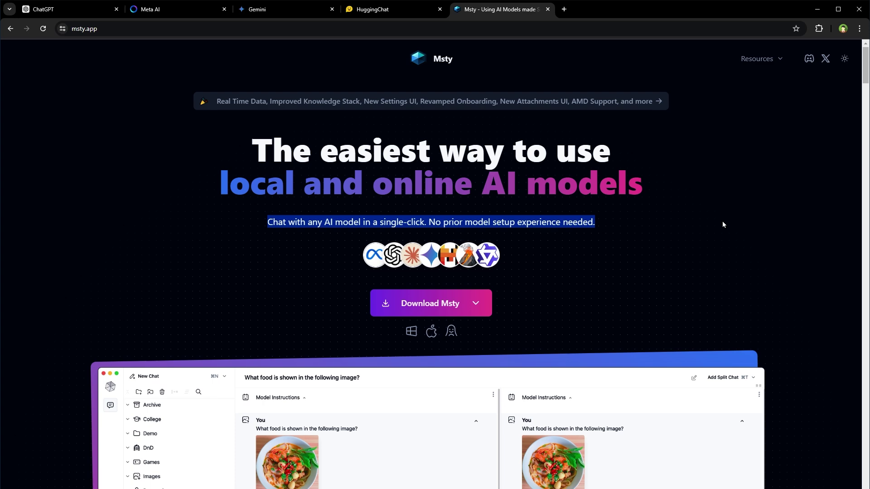
{"action": "left_click", "coordinate": [317, 356]}
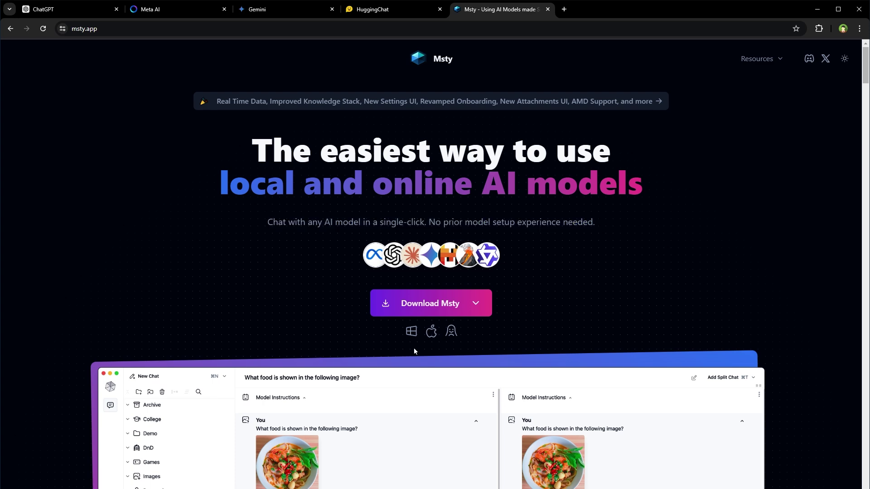
{"action": "scroll", "coordinate": [170, 298], "scroll_direction": "down", "scroll_amount": 5}
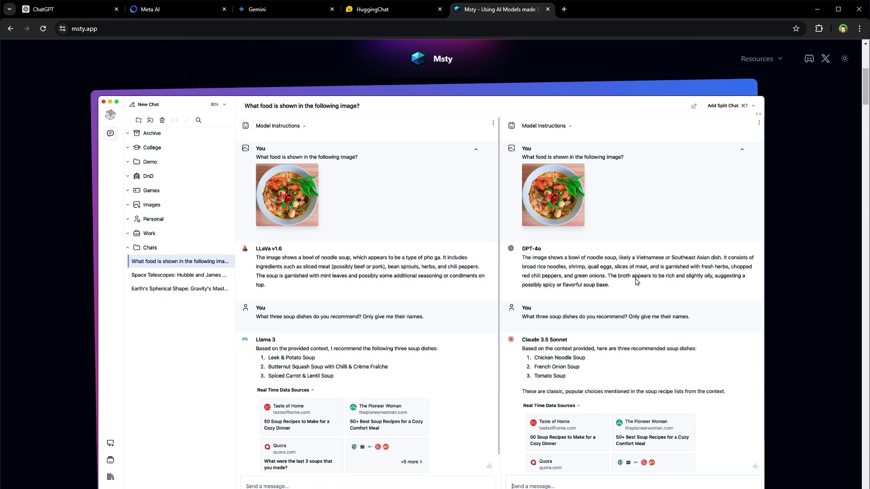
{"action": "scroll", "coordinate": [597, 281], "scroll_direction": "down", "scroll_amount": 12}
{"action": "left_click_drag", "start_coordinate": [159, 180], "coordinate": [539, 185]}
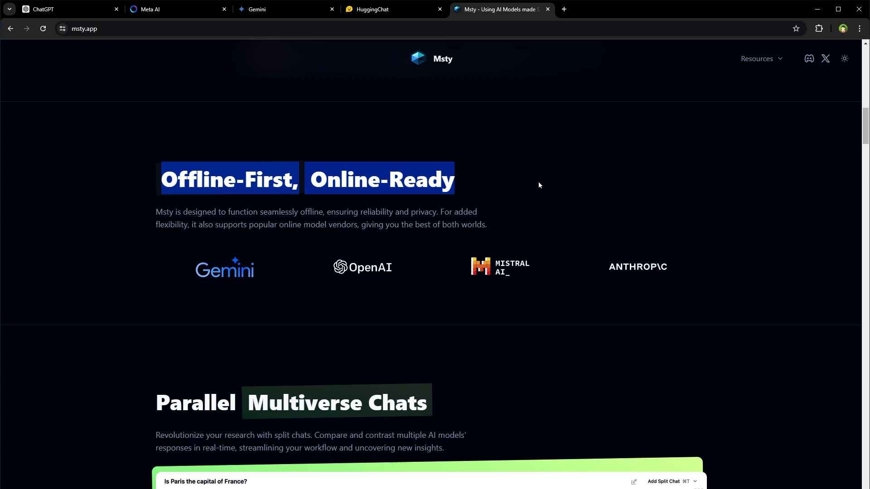
{"action": "scroll", "coordinate": [538, 185], "scroll_direction": "down", "scroll_amount": 5}
{"action": "left_click_drag", "start_coordinate": [157, 132], "coordinate": [494, 133]}
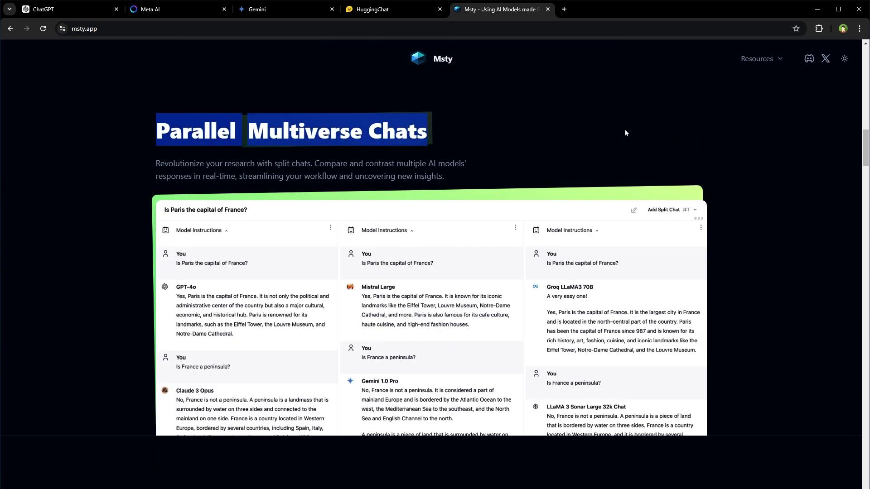
{"action": "triple_click", "coordinate": [413, 172]}
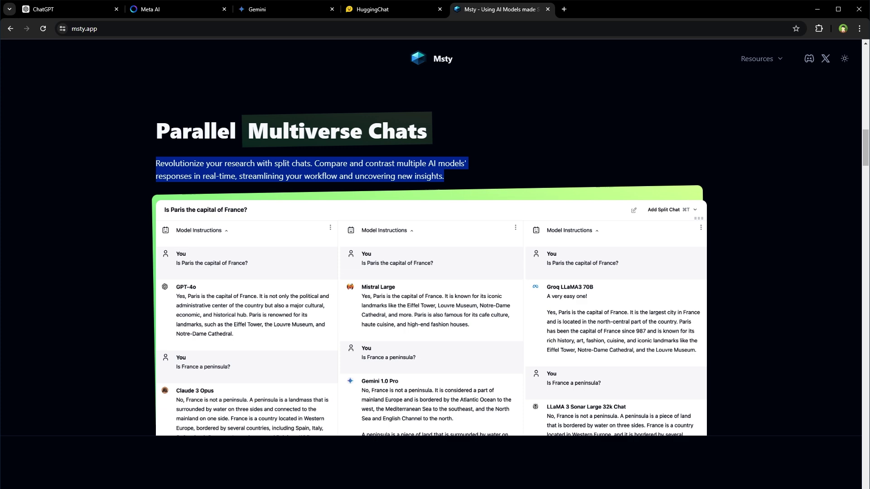
Scroll past the Unified Access to Models heading down to 'And many more features'.
{"action": "scroll", "coordinate": [717, 275], "scroll_direction": "down", "scroll_amount": 8}
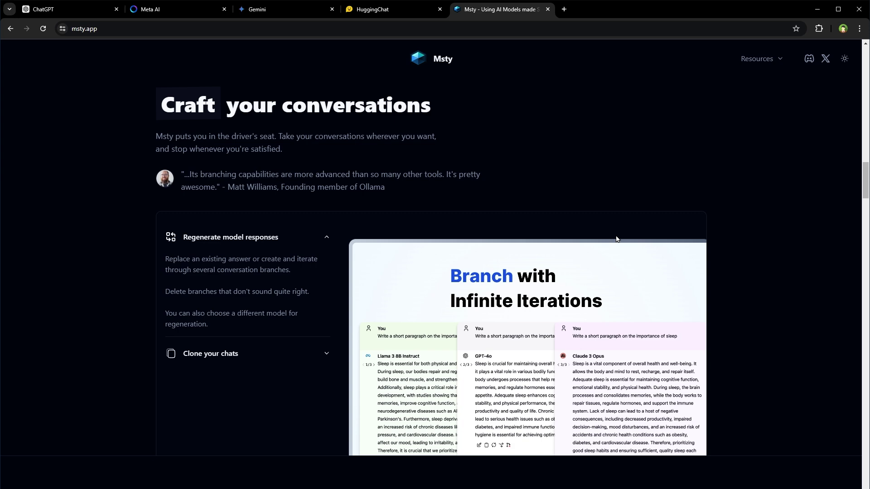
{"action": "scroll", "coordinate": [677, 250], "scroll_direction": "down", "scroll_amount": 10}
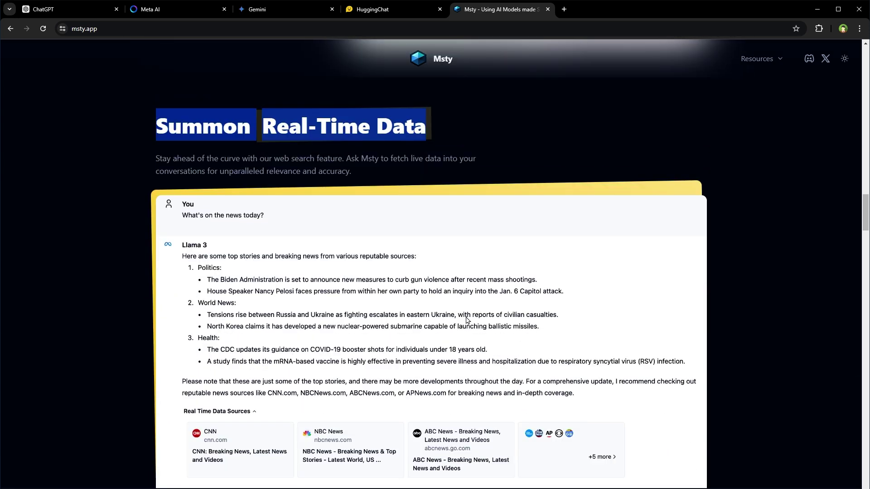
{"action": "scroll", "coordinate": [461, 302], "scroll_direction": "down", "scroll_amount": 2}
{"action": "scroll", "coordinate": [461, 303], "scroll_direction": "down", "scroll_amount": 5}
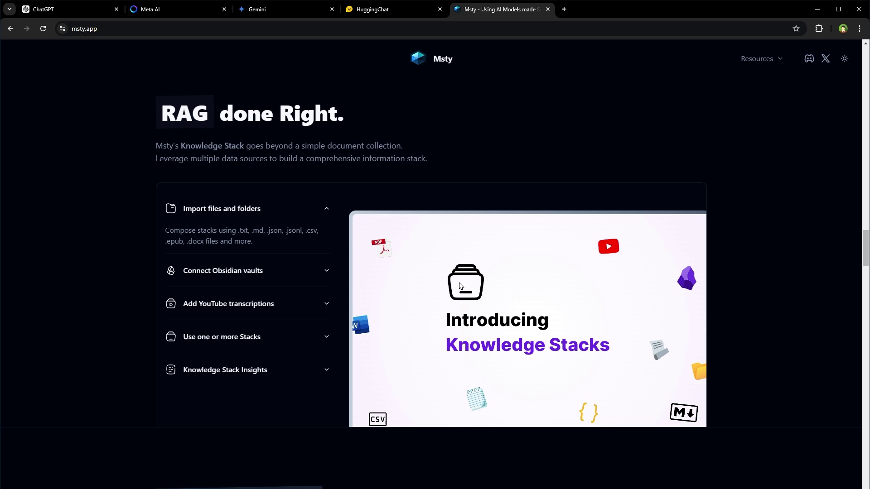
{"action": "scroll", "coordinate": [569, 295], "scroll_direction": "down", "scroll_amount": 8}
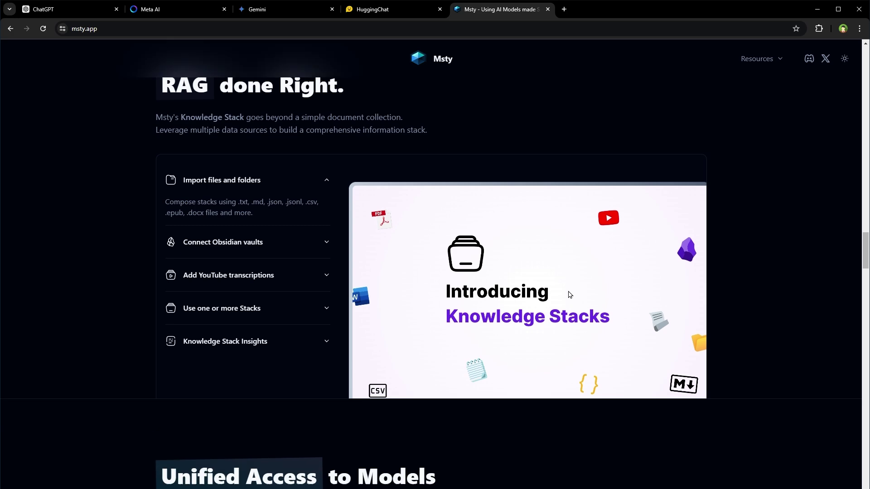
{"action": "triple_click", "coordinate": [478, 153]}
{"action": "scroll", "coordinate": [413, 302], "scroll_direction": "down", "scroll_amount": 1}
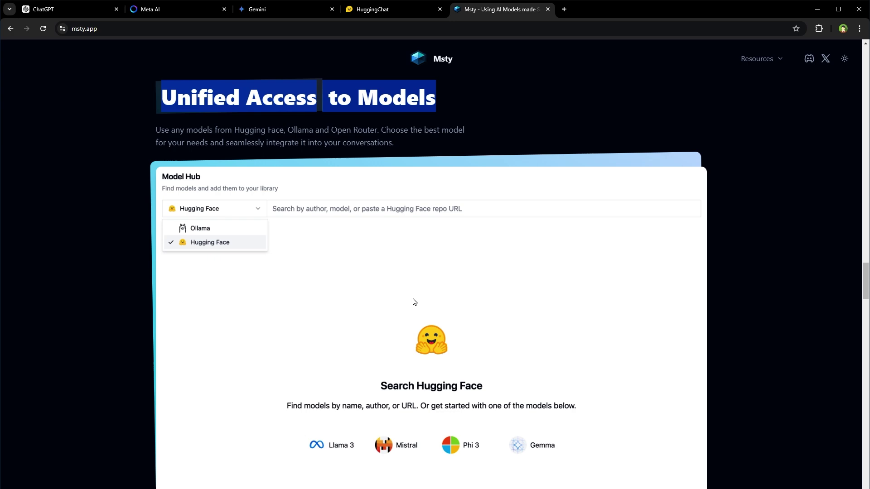
{"action": "scroll", "coordinate": [413, 301], "scroll_direction": "down", "scroll_amount": 9}
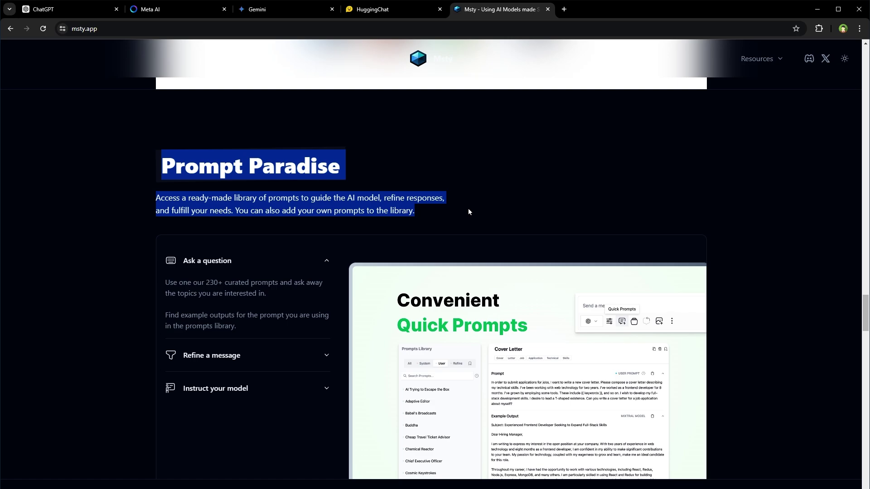
{"action": "scroll", "coordinate": [498, 217], "scroll_direction": "down", "scroll_amount": 12}
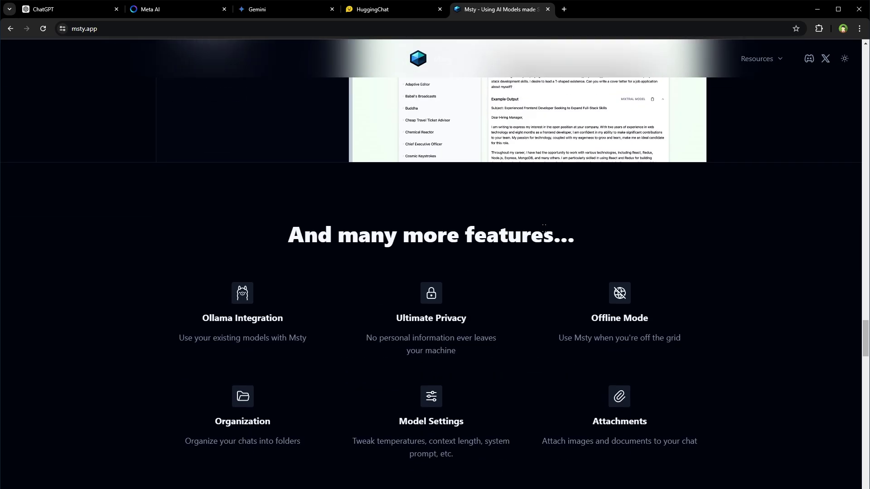
{"action": "scroll", "coordinate": [545, 229], "scroll_direction": "up", "scroll_amount": 15}
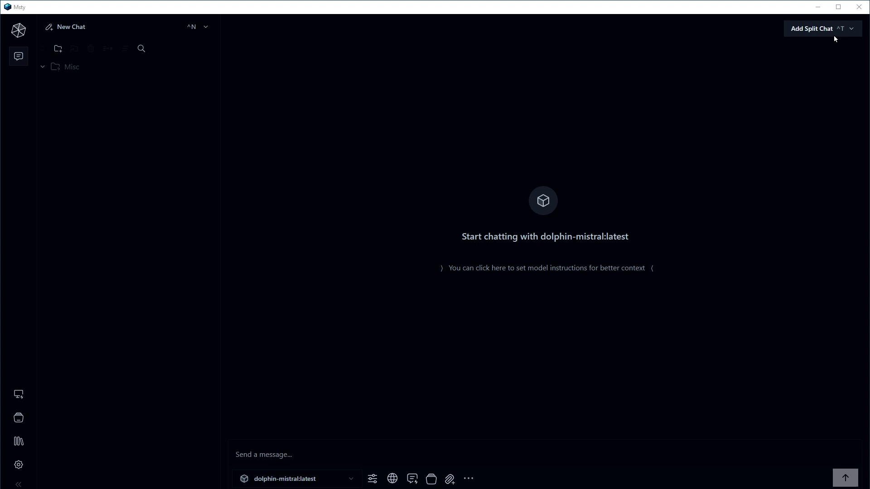
Add two split chat panes and inspect the first pane's model list and advanced parameters.
{"action": "left_click", "coordinate": [825, 30]}
{"action": "left_click", "coordinate": [825, 30]}
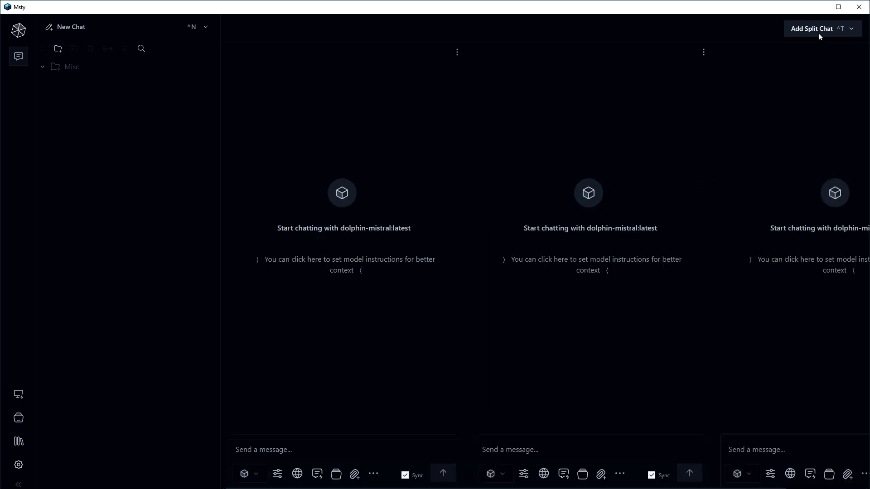
{"action": "left_click", "coordinate": [260, 474]}
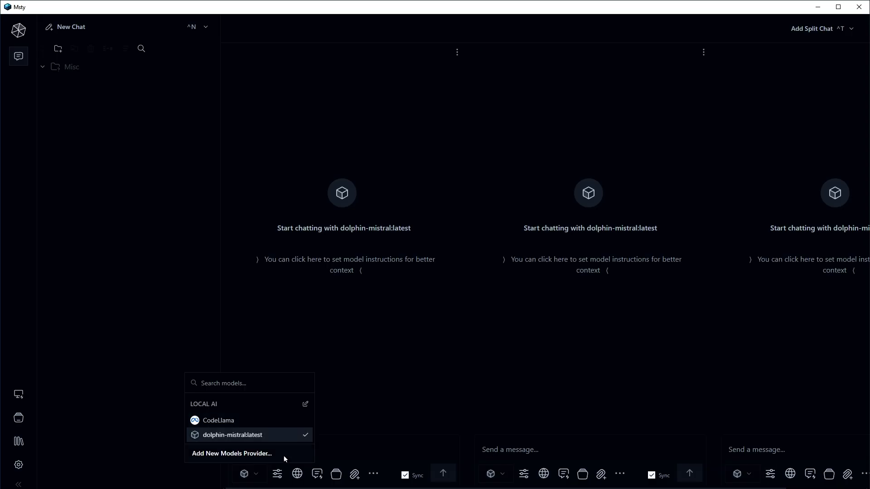
{"action": "left_click", "coordinate": [277, 474]}
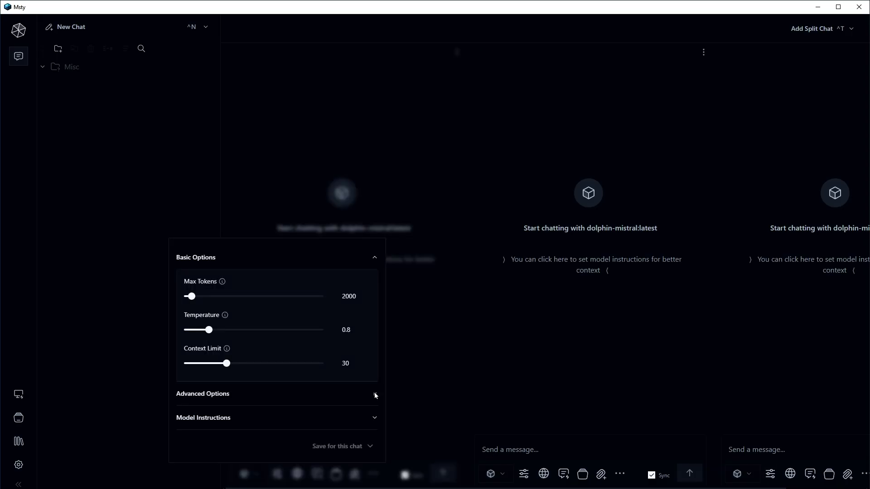
{"action": "left_click", "coordinate": [374, 392]}
{"action": "scroll", "coordinate": [372, 372], "scroll_direction": "down", "scroll_amount": 1}
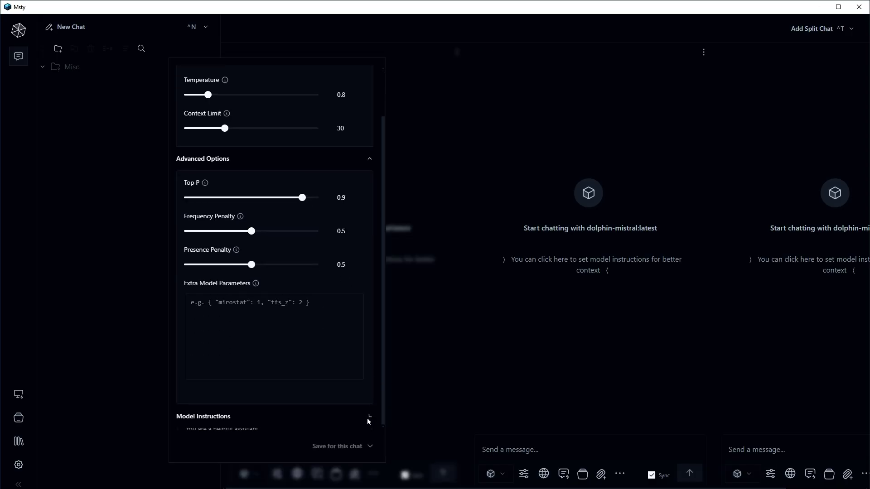
{"action": "scroll", "coordinate": [362, 399], "scroll_direction": "down", "scroll_amount": 2}
{"action": "left_click", "coordinate": [350, 363]}
{"action": "scroll", "coordinate": [350, 363], "scroll_direction": "up", "scroll_amount": 5}
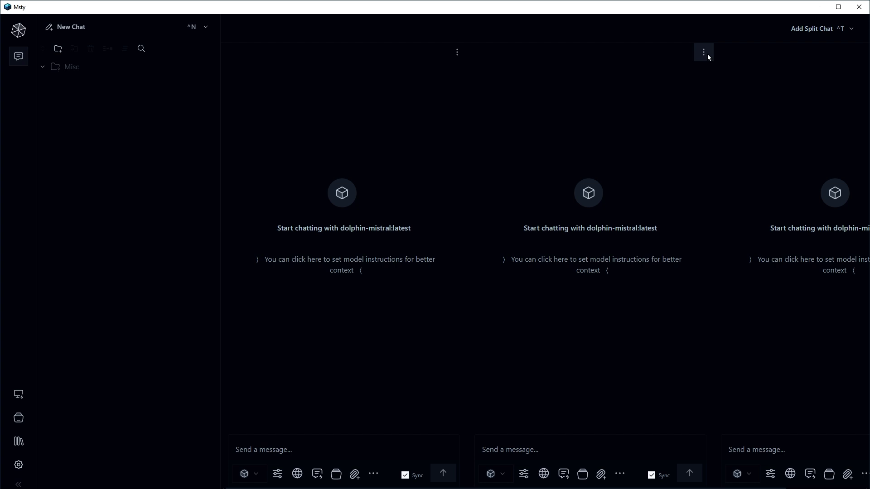
Remove the middle and right split panes and switch off real-time internet data.
{"action": "left_click", "coordinate": [703, 52]}
{"action": "left_click", "coordinate": [705, 73]}
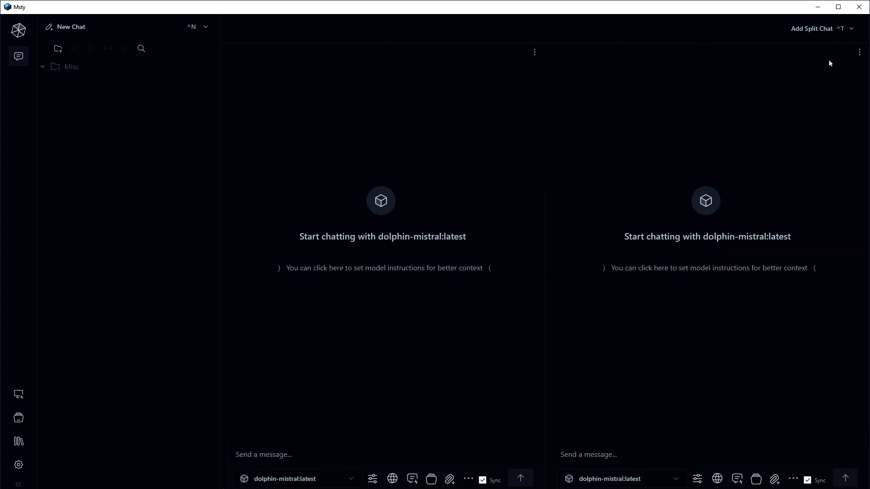
{"action": "left_click", "coordinate": [860, 53]}
{"action": "left_click", "coordinate": [851, 75]}
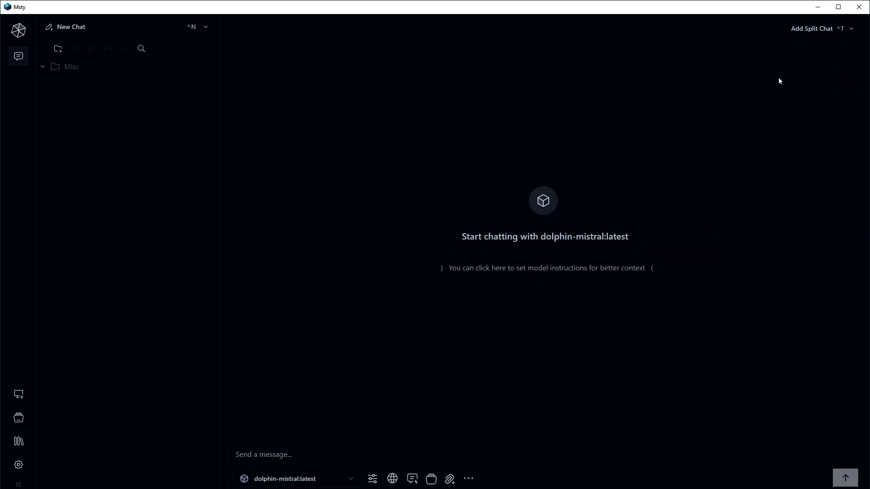
{"action": "left_click", "coordinate": [379, 483]}
Switch the chat model to CodeLlama and ask 'display year using javascript'.
{"action": "left_click", "coordinate": [450, 482]}
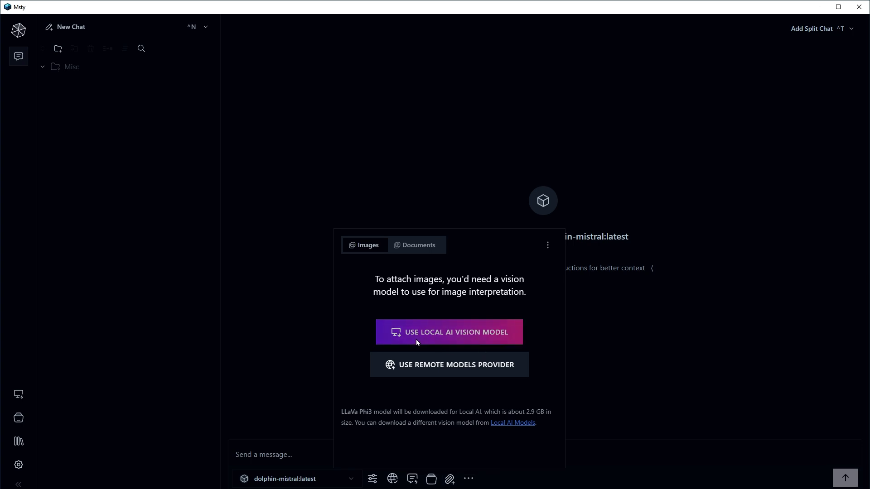
{"action": "left_click", "coordinate": [332, 479]}
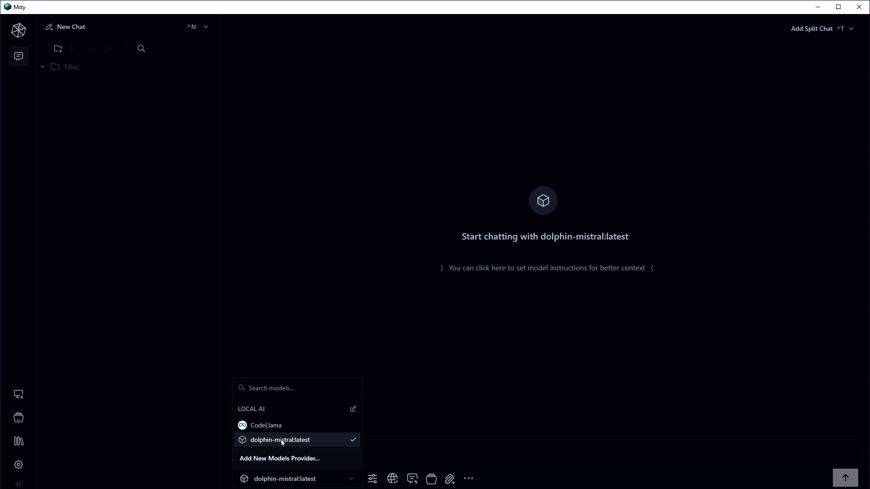
{"action": "left_click", "coordinate": [293, 426]}
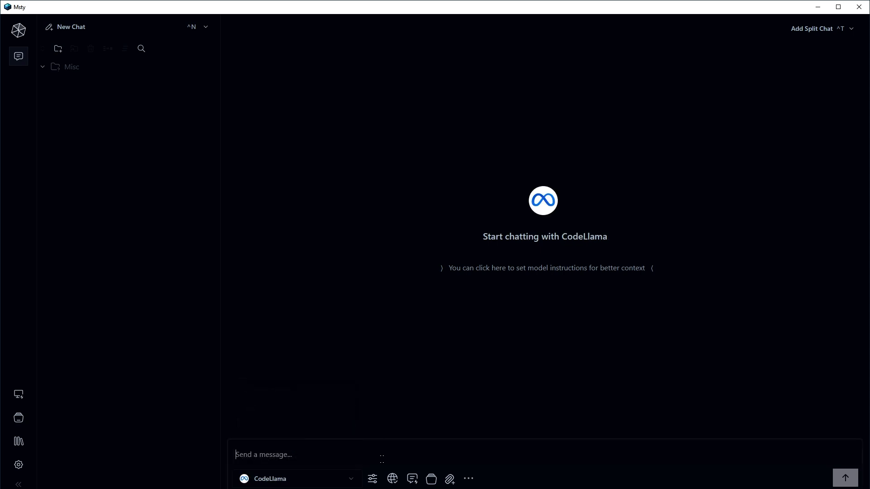
{"action": "type", "text": "display year using javascript"}
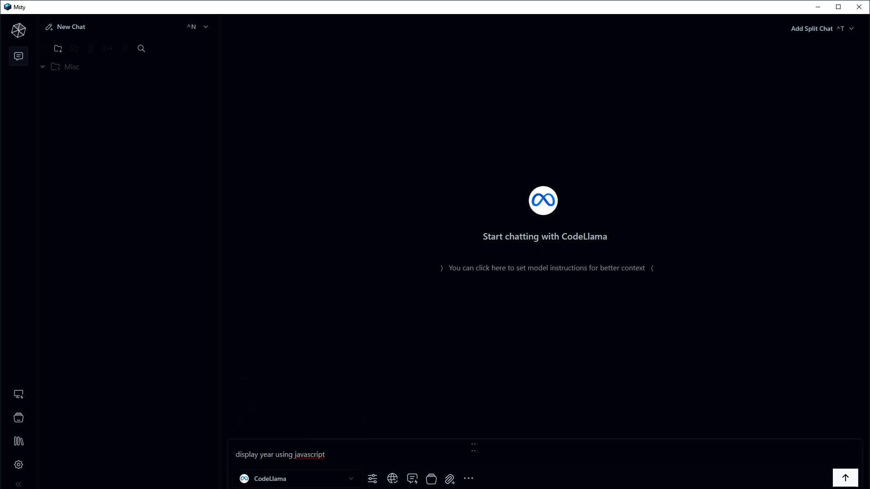
{"action": "key", "text": "Return"}
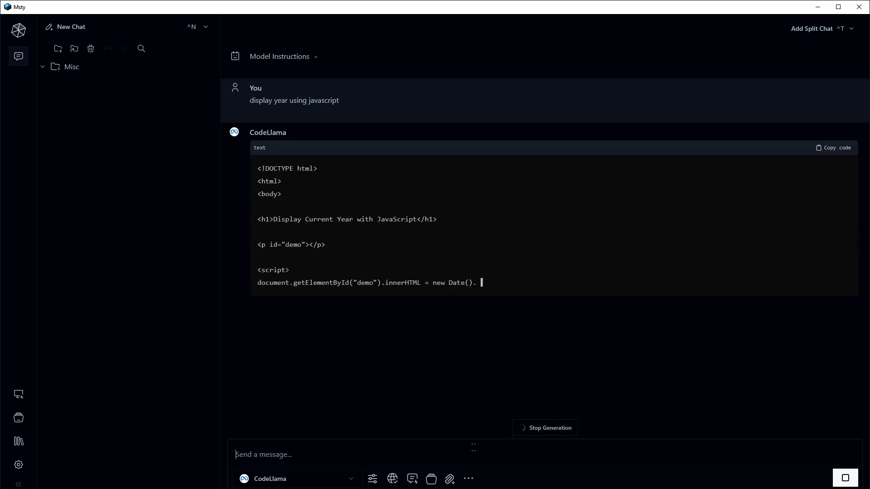
Copy CodeLlama's generated HTML code and select the whole code block.
{"action": "left_click_drag", "start_coordinate": [259, 170], "coordinate": [290, 271]}
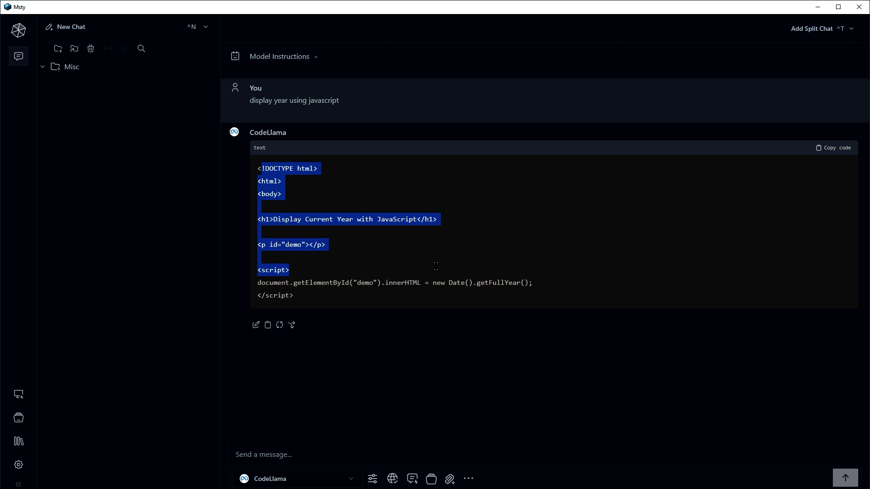
{"action": "left_click", "coordinate": [834, 147]}
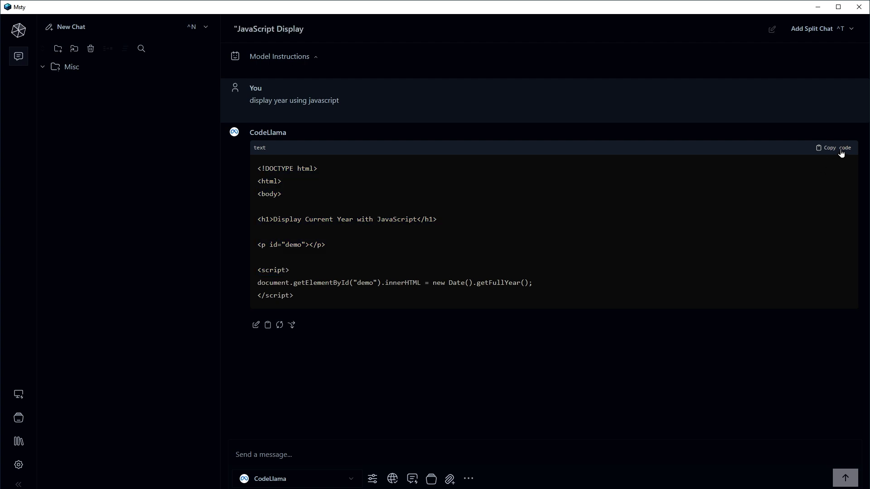
{"action": "left_click", "coordinate": [839, 148]}
{"action": "left_click_drag", "start_coordinate": [318, 299], "coordinate": [347, 180]}
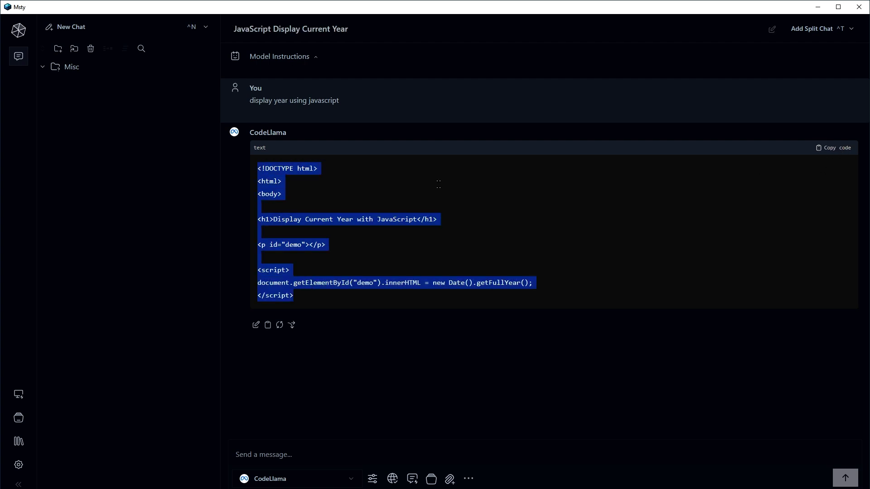
{"action": "left_click", "coordinate": [19, 465]}
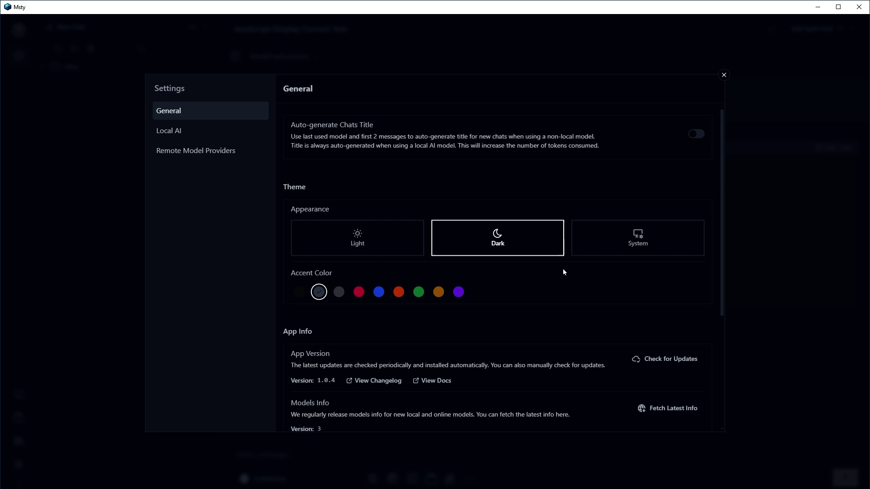
{"action": "scroll", "coordinate": [563, 270], "scroll_direction": "down", "scroll_amount": 4}
{"action": "scroll", "coordinate": [563, 270], "scroll_direction": "up", "scroll_amount": 2}
{"action": "scroll", "coordinate": [563, 271], "scroll_direction": "up", "scroll_amount": 2}
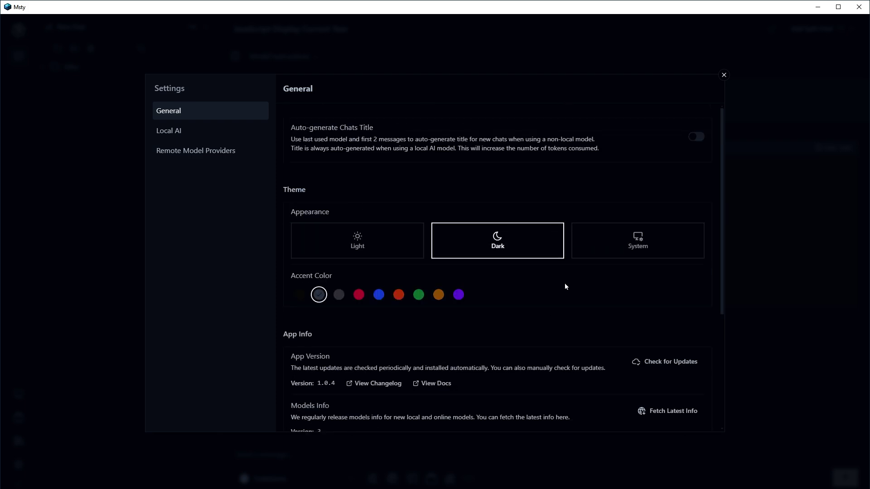
{"action": "left_click", "coordinate": [384, 248]}
{"action": "left_click", "coordinate": [523, 244]}
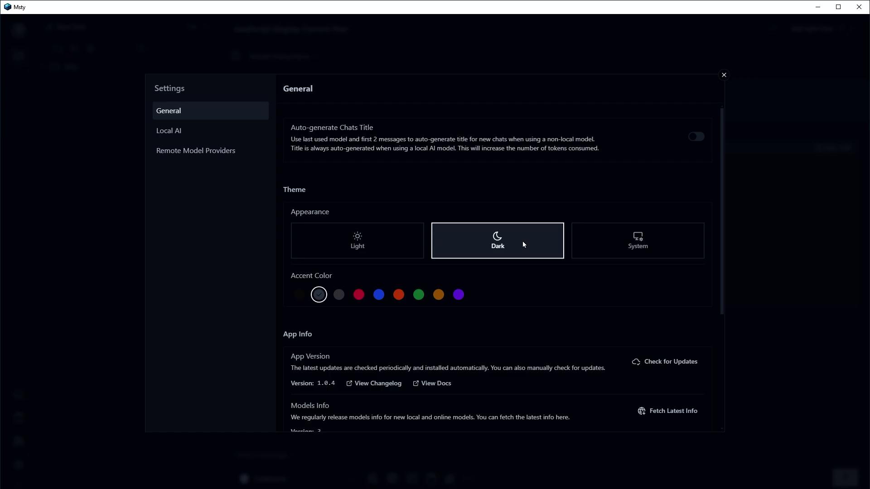
{"action": "left_click", "coordinate": [622, 240]}
{"action": "left_click", "coordinate": [557, 243]}
{"action": "scroll", "coordinate": [557, 306], "scroll_direction": "down", "scroll_amount": 4}
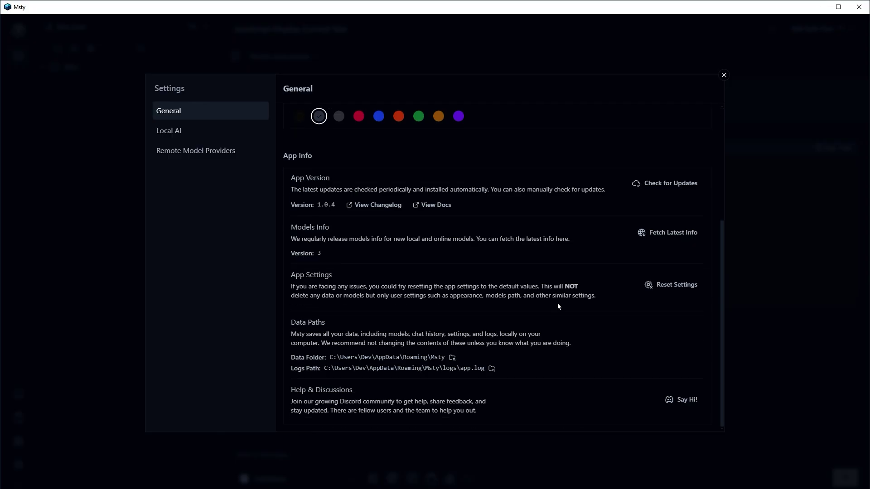
{"action": "scroll", "coordinate": [559, 305], "scroll_direction": "up", "scroll_amount": 4}
{"action": "left_click", "coordinate": [178, 136]}
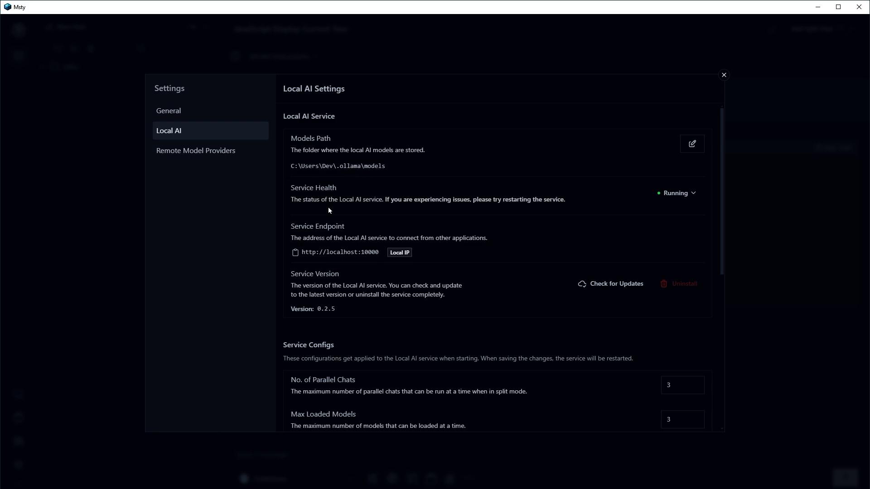
{"action": "scroll", "coordinate": [329, 208], "scroll_direction": "down", "scroll_amount": 6}
{"action": "scroll", "coordinate": [326, 206], "scroll_direction": "up", "scroll_amount": 6}
{"action": "left_click", "coordinate": [222, 150]}
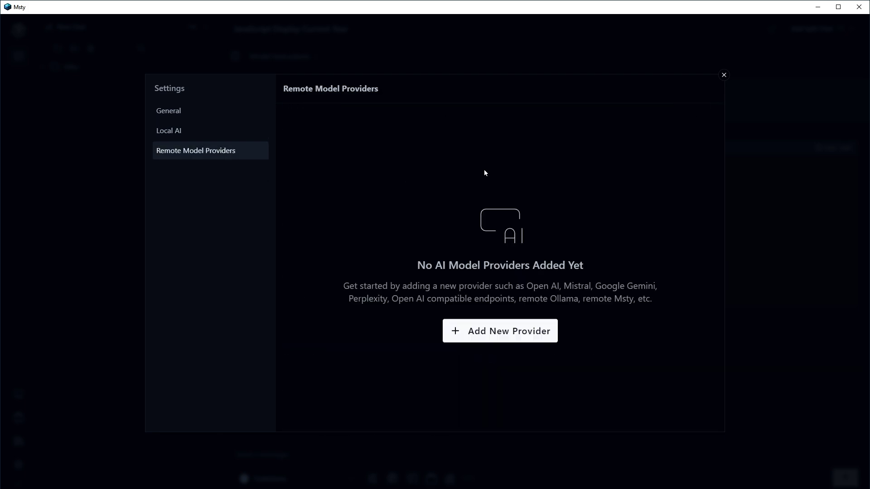
{"action": "left_click", "coordinate": [724, 75]}
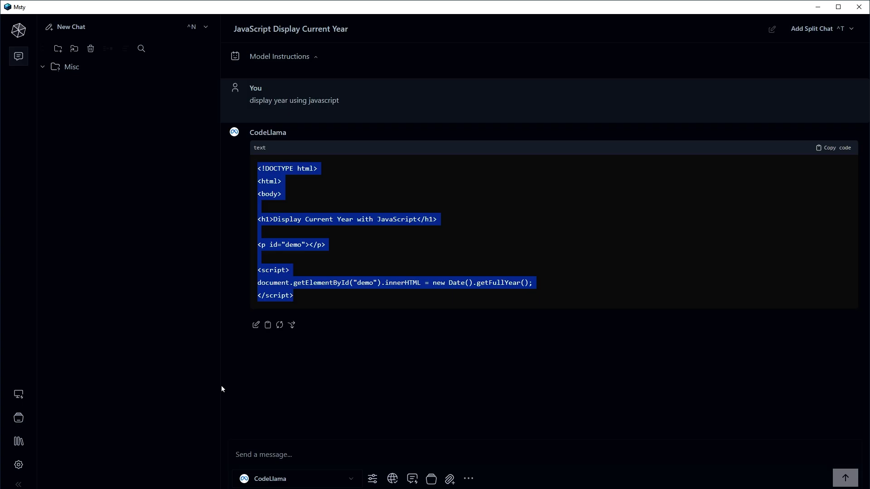
{"action": "left_click", "coordinate": [20, 438]}
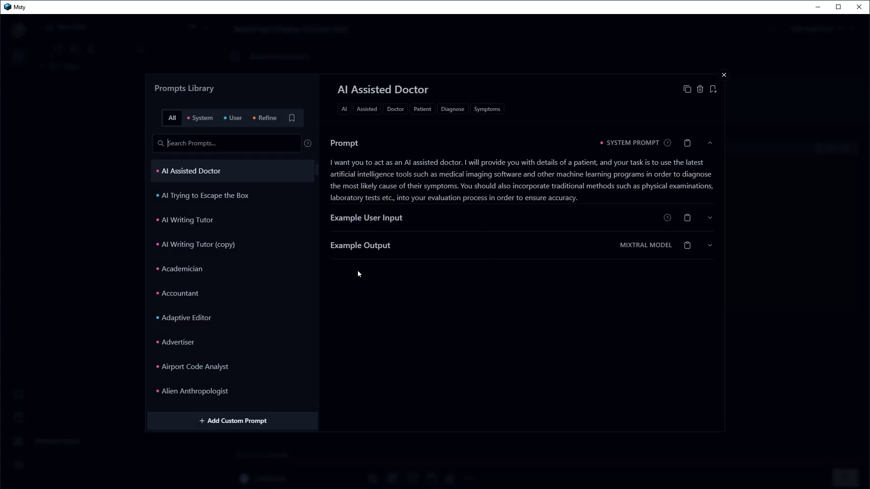
{"action": "left_click", "coordinate": [192, 121]}
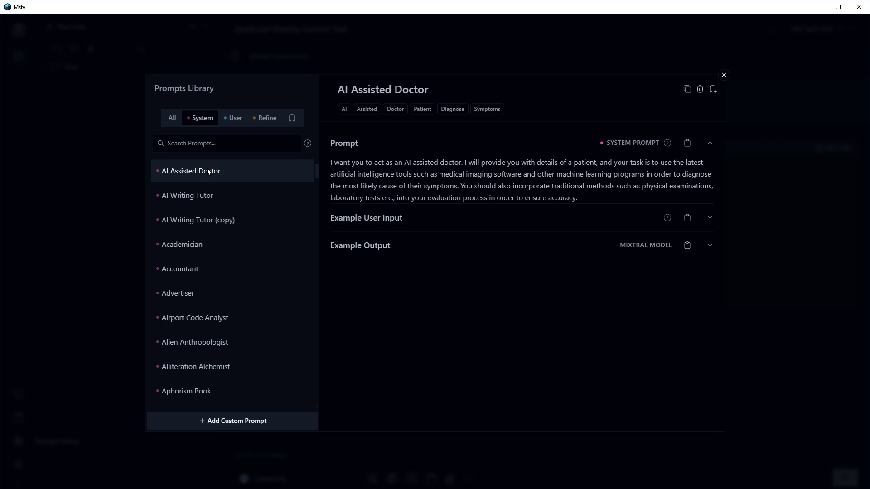
{"action": "left_click", "coordinate": [233, 121]}
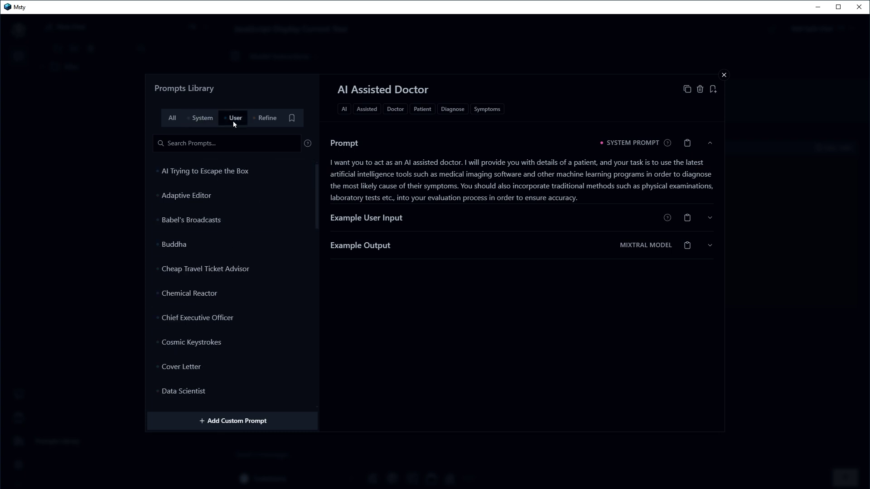
{"action": "left_click", "coordinate": [272, 120]}
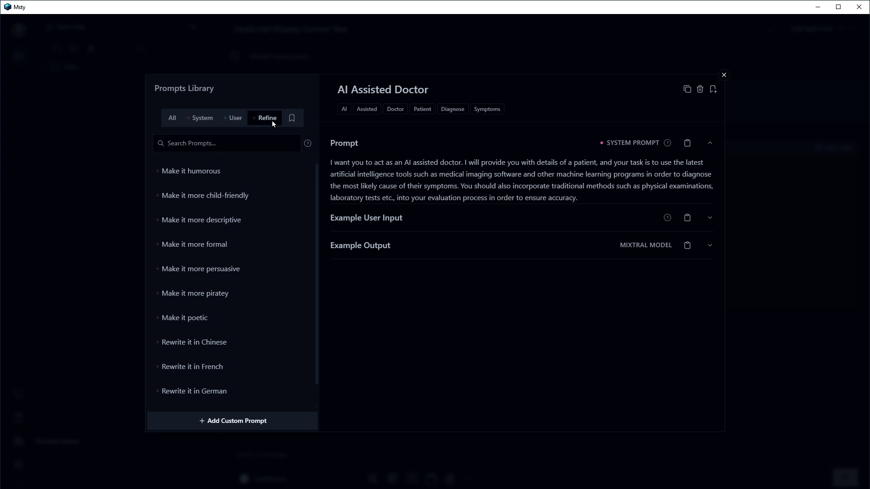
{"action": "left_click_drag", "start_coordinate": [331, 162], "coordinate": [579, 198]}
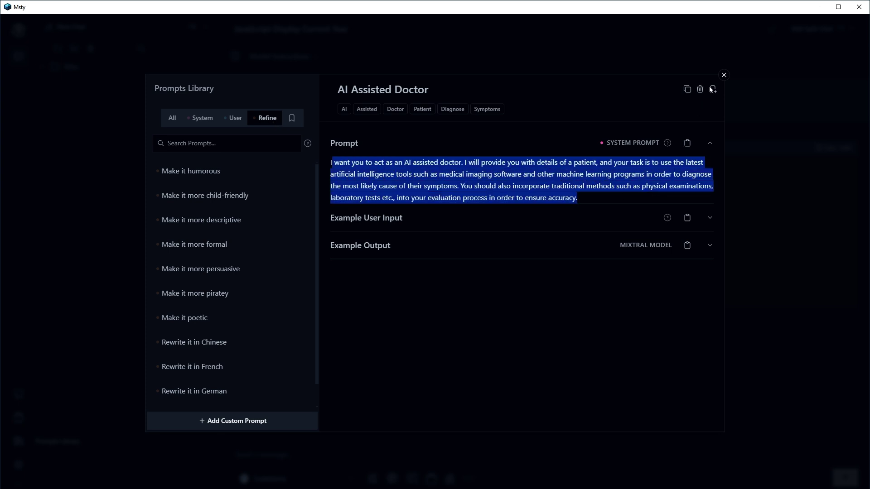
{"action": "left_click", "coordinate": [724, 75]}
{"action": "left_click", "coordinate": [19, 418]}
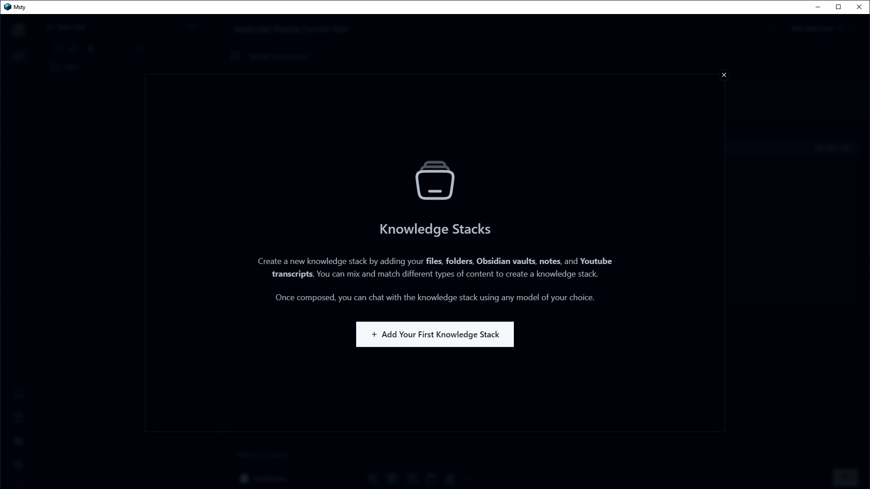
{"action": "left_click", "coordinate": [725, 75]}
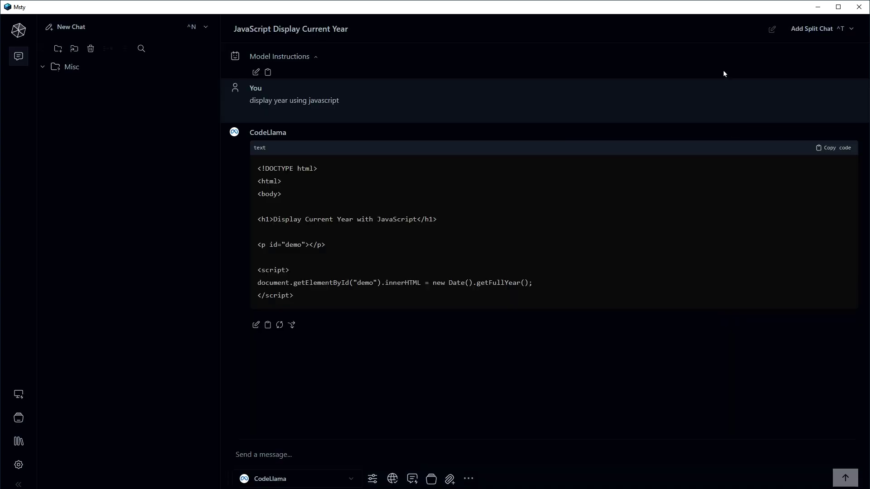
{"action": "left_click", "coordinate": [19, 396]}
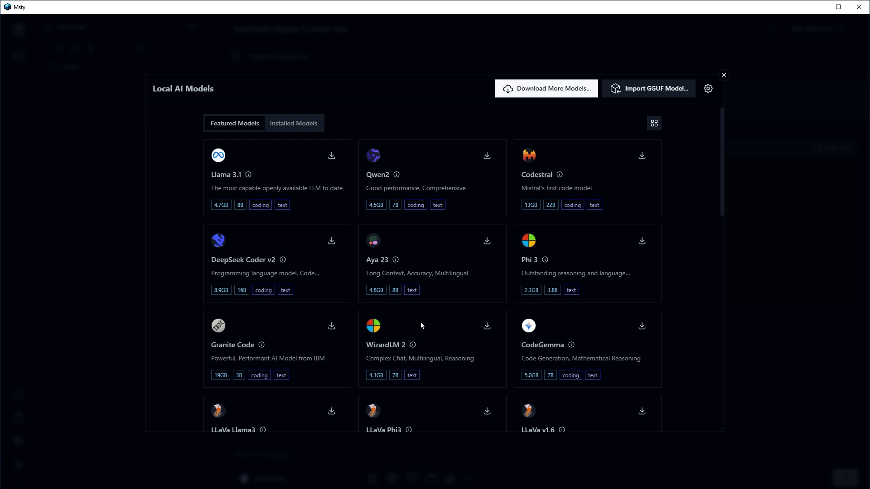
{"action": "left_click", "coordinate": [296, 123]}
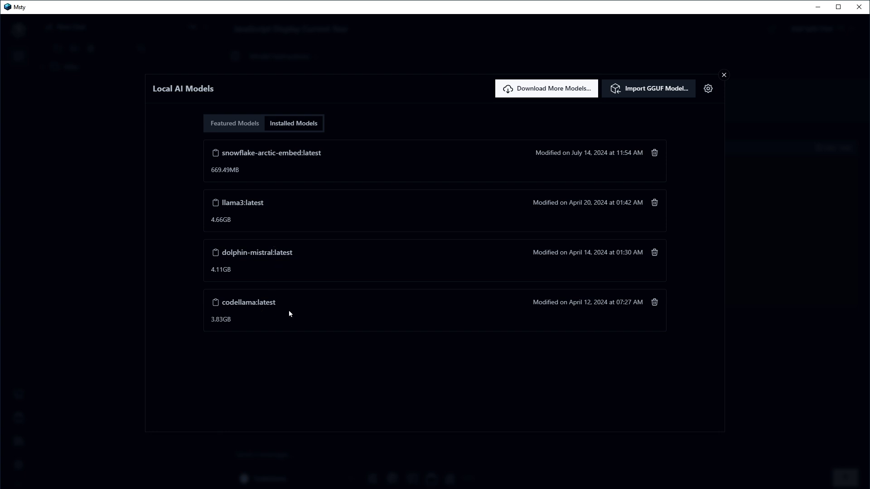
{"action": "left_click", "coordinate": [235, 123]}
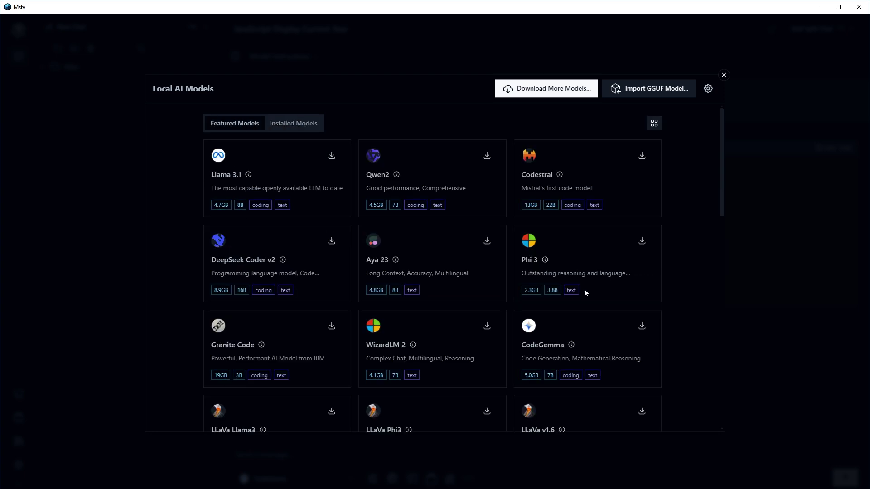
{"action": "scroll", "coordinate": [508, 282], "scroll_direction": "down", "scroll_amount": 1}
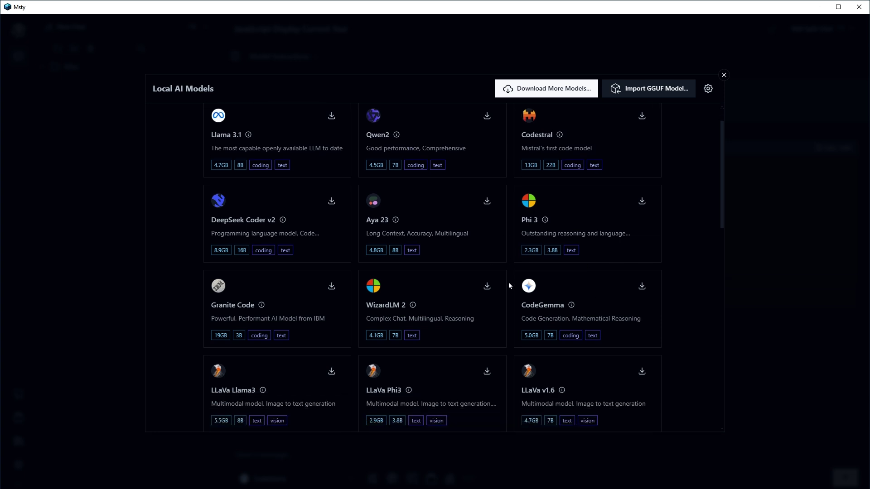
{"action": "scroll", "coordinate": [509, 282], "scroll_direction": "up", "scroll_amount": 1}
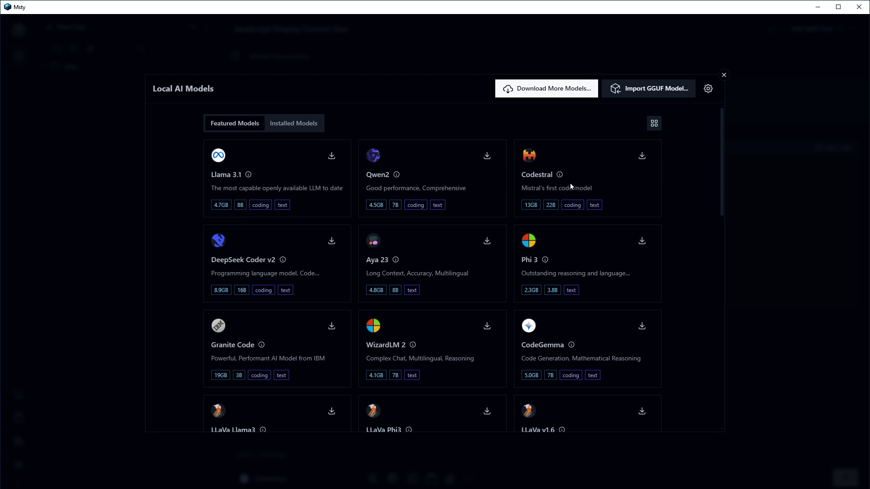
{"action": "scroll", "coordinate": [570, 183], "scroll_direction": "down", "scroll_amount": 10}
{"action": "scroll", "coordinate": [570, 183], "scroll_direction": "up", "scroll_amount": 8}
{"action": "scroll", "coordinate": [570, 183], "scroll_direction": "up", "scroll_amount": 5}
Close the local models panel, begin adding an Open AI models provider, then cancel.
{"action": "left_click", "coordinate": [723, 75]}
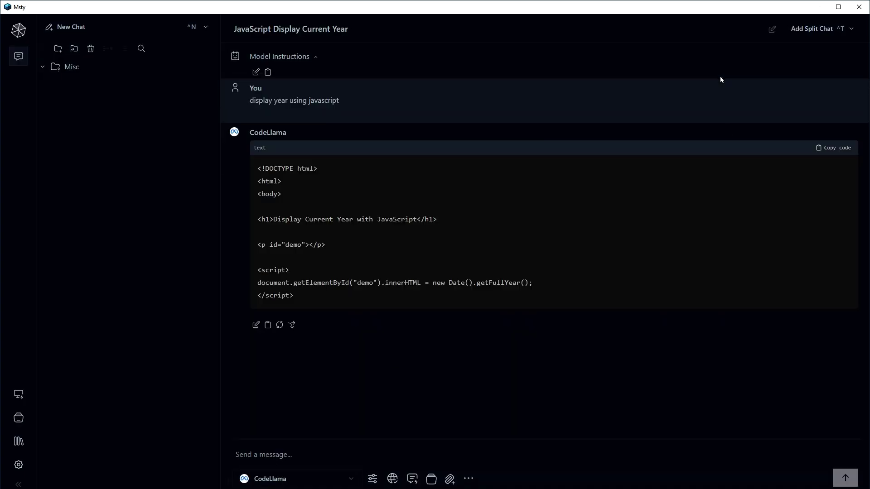
{"action": "left_click", "coordinate": [325, 479]}
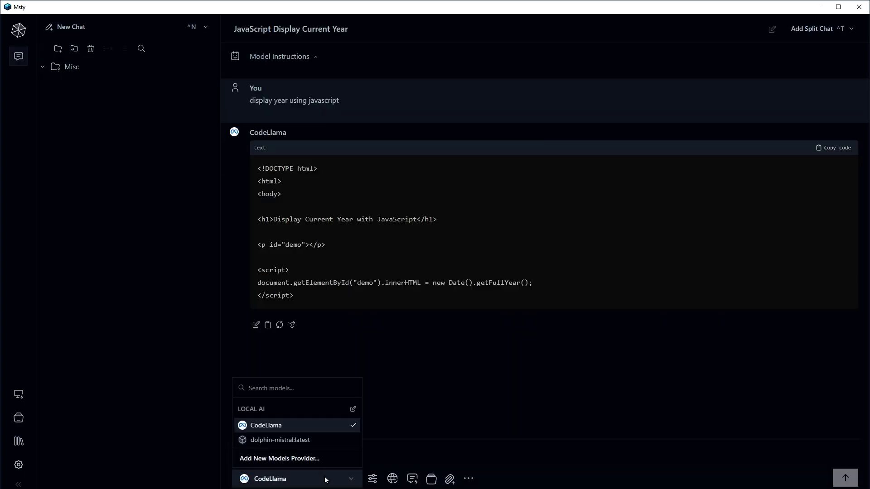
{"action": "left_click", "coordinate": [303, 461]}
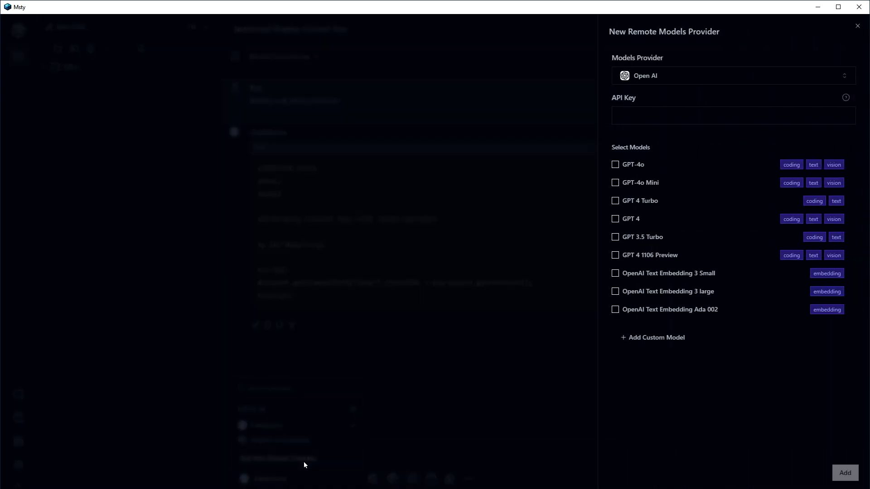
{"action": "left_click", "coordinate": [761, 81]}
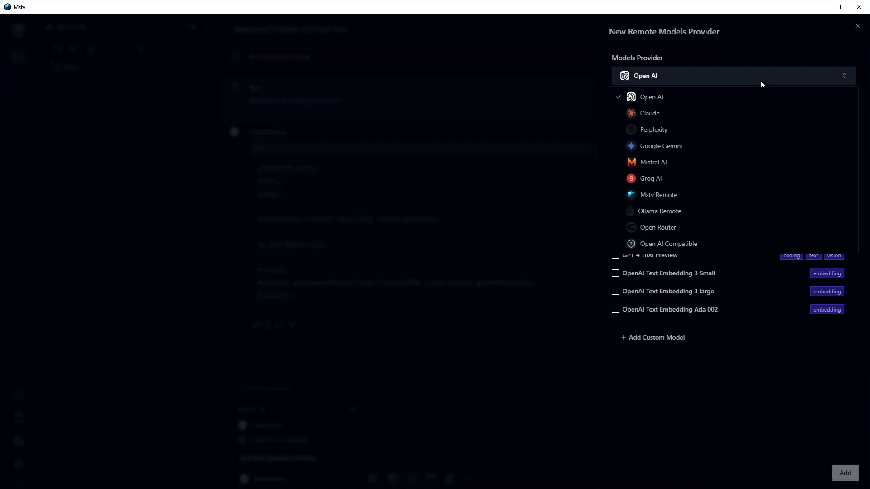
{"action": "left_click", "coordinate": [760, 80]}
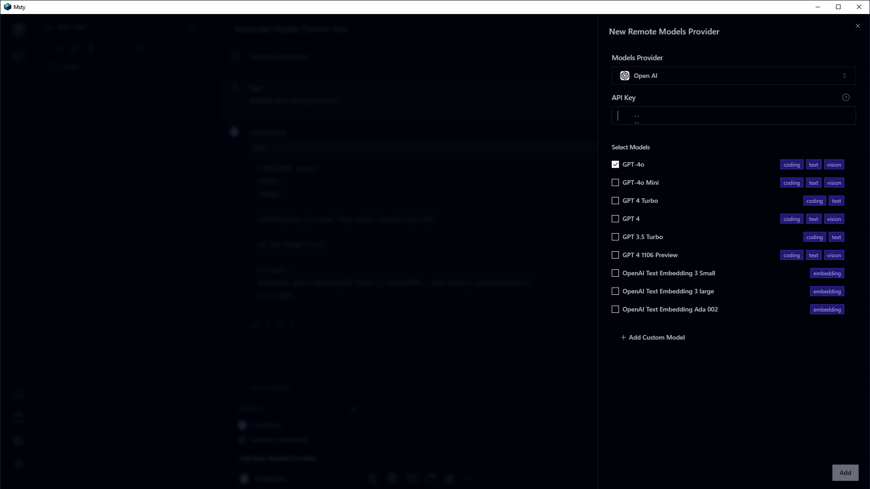
{"action": "left_click", "coordinate": [845, 473]}
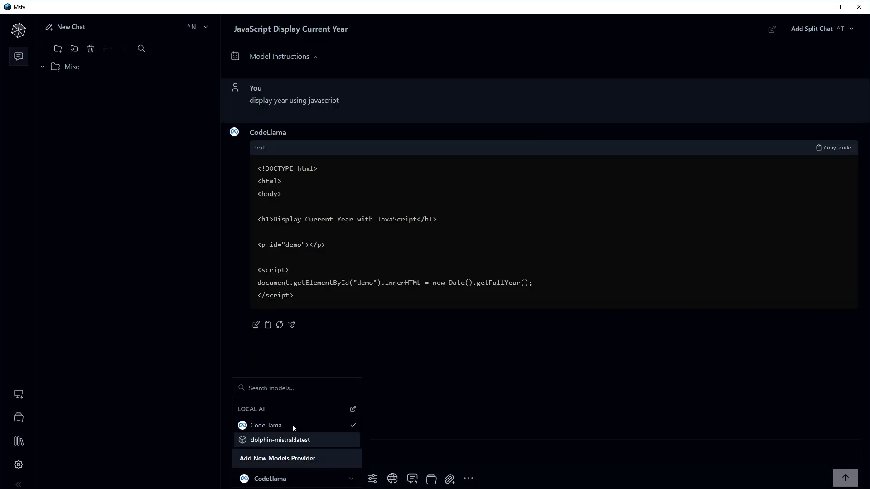